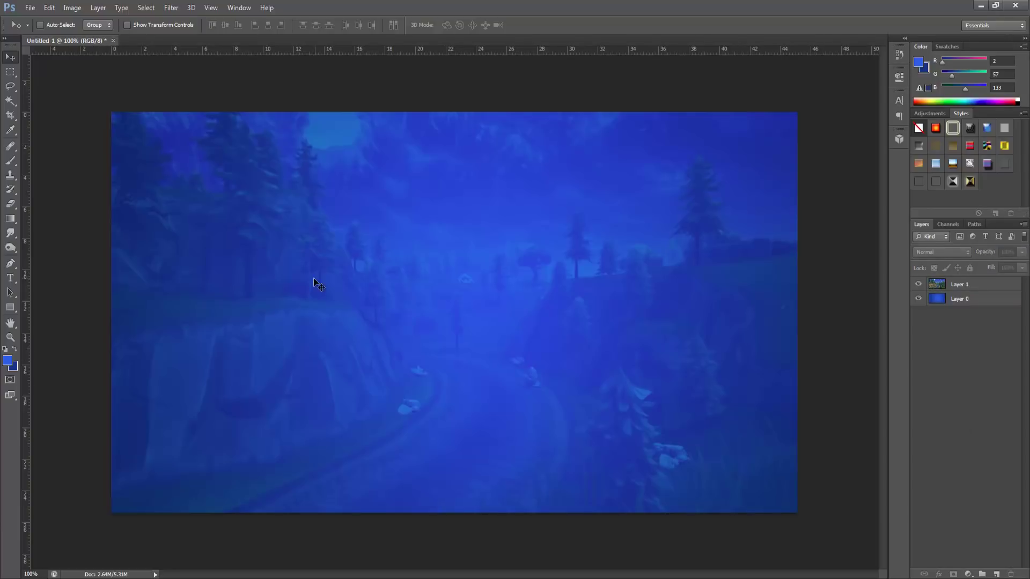
# Open the File menu to start bringing in another image
pyautogui.click(30, 8)
# Open the saluting character PNG and copy it into the thumbnail document
pyautogui.click(41, 27)
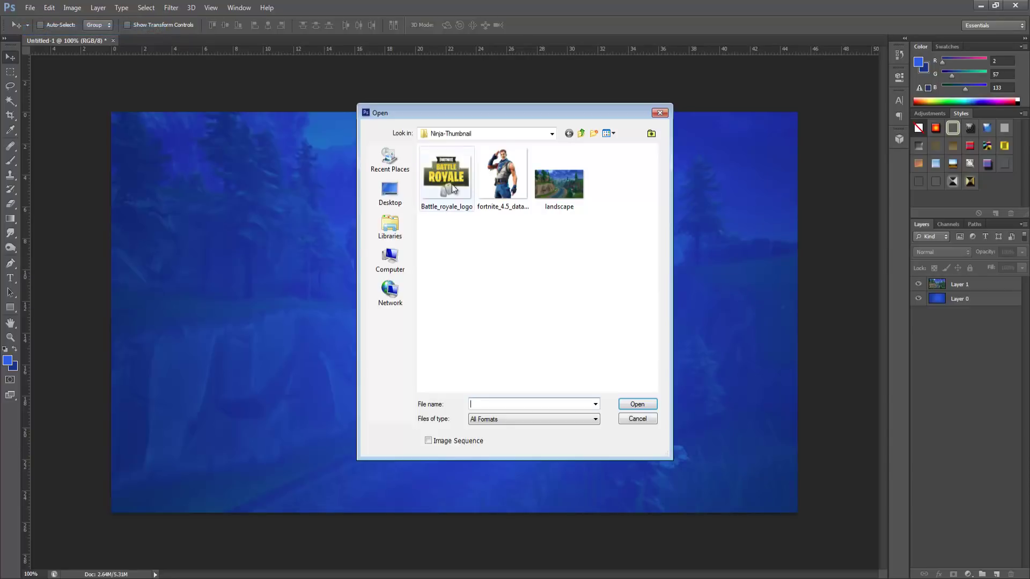
pyautogui.doubleClick(512, 192)
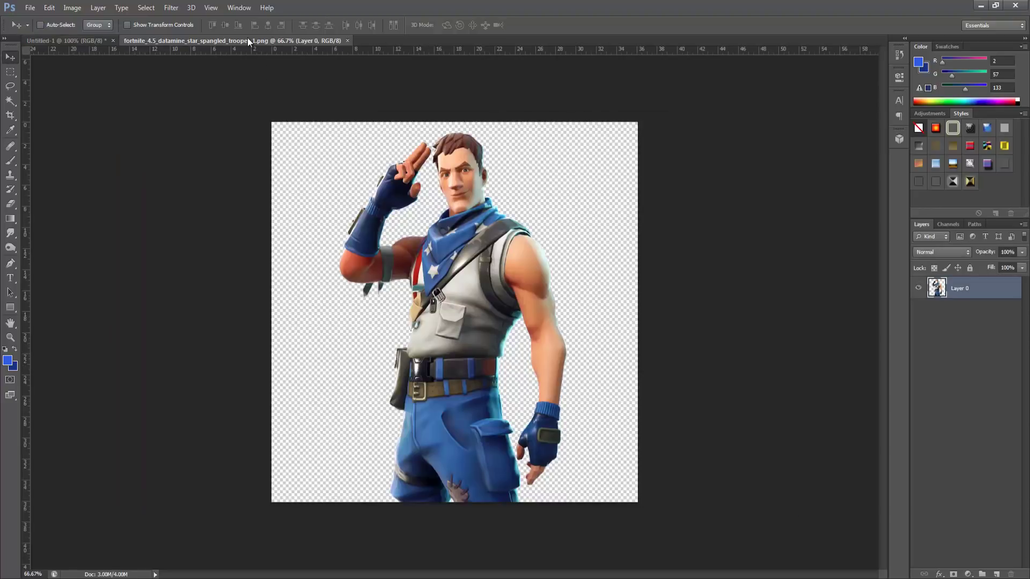
pyautogui.moveTo(247, 37); pyautogui.dragTo(523, 217)
pyautogui.moveTo(517, 317); pyautogui.dragTo(265, 318)
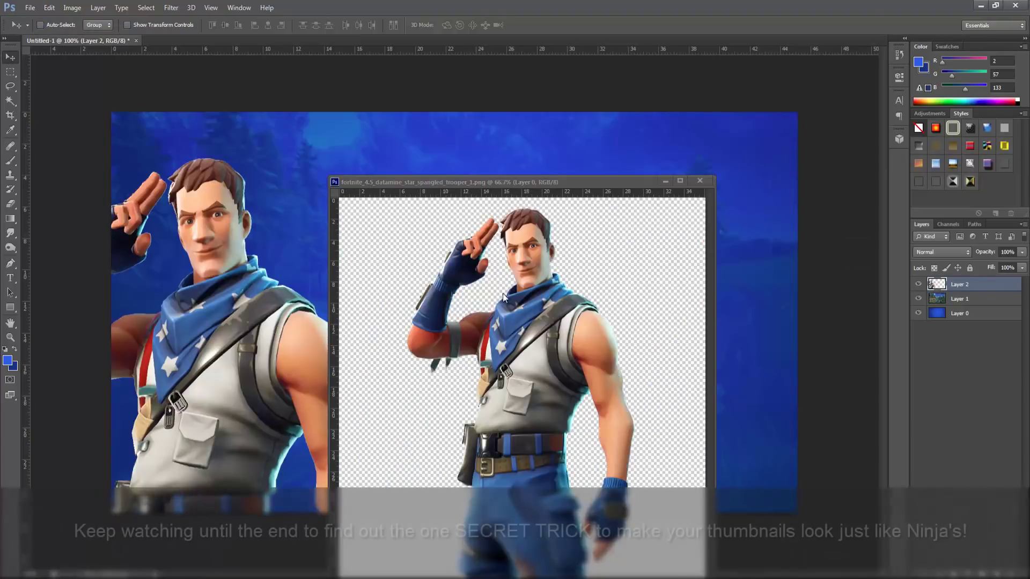
pyautogui.click(700, 180)
# Scale the character up to about 136% and place it on the right side
pyautogui.moveTo(252, 354); pyautogui.dragTo(579, 349)
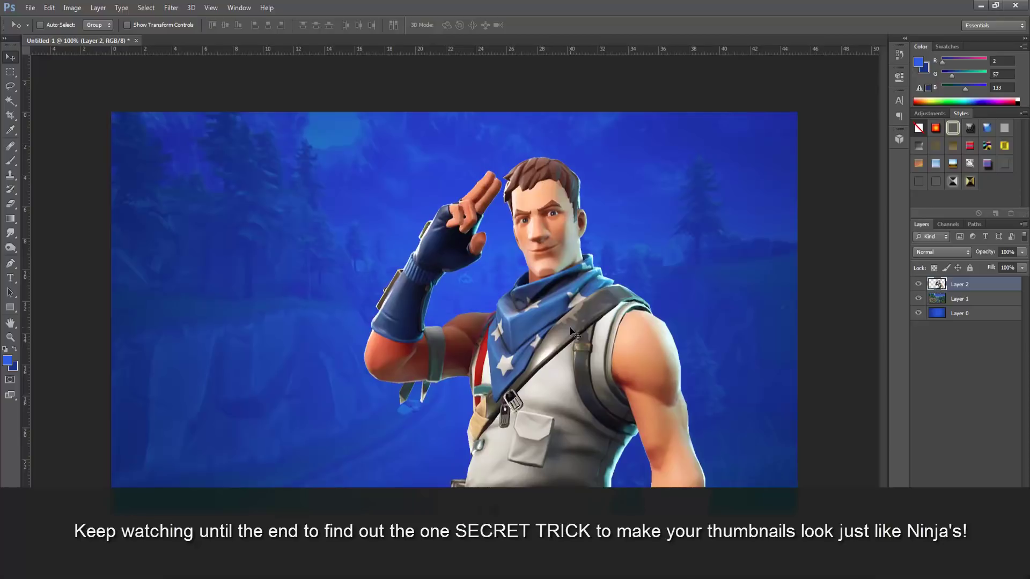
pyautogui.hotkey('ctrl', 't')
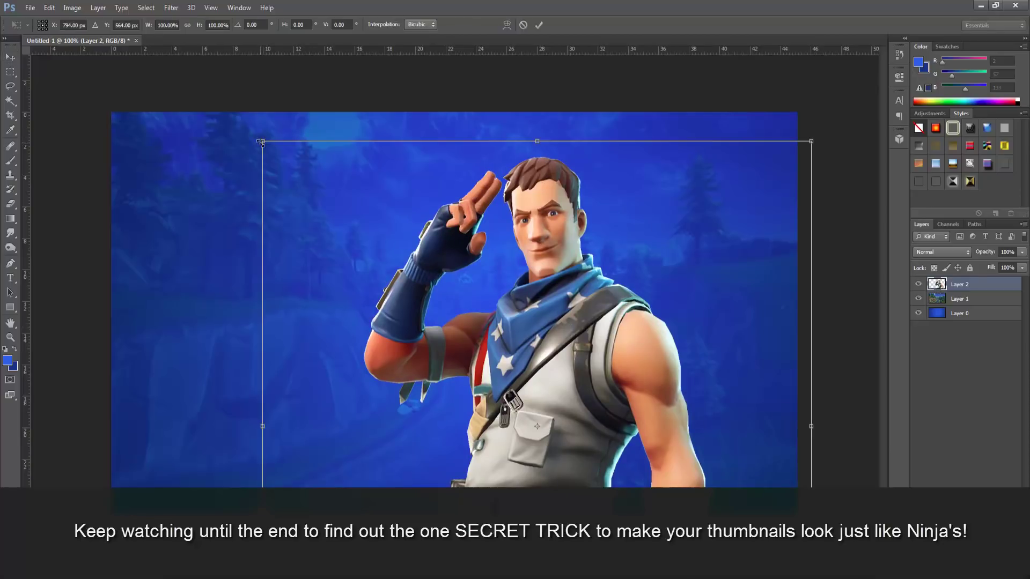
pyautogui.moveTo(262, 142); pyautogui.dragTo(11, 10)
pyautogui.moveTo(388, 268); pyautogui.dragTo(594, 439)
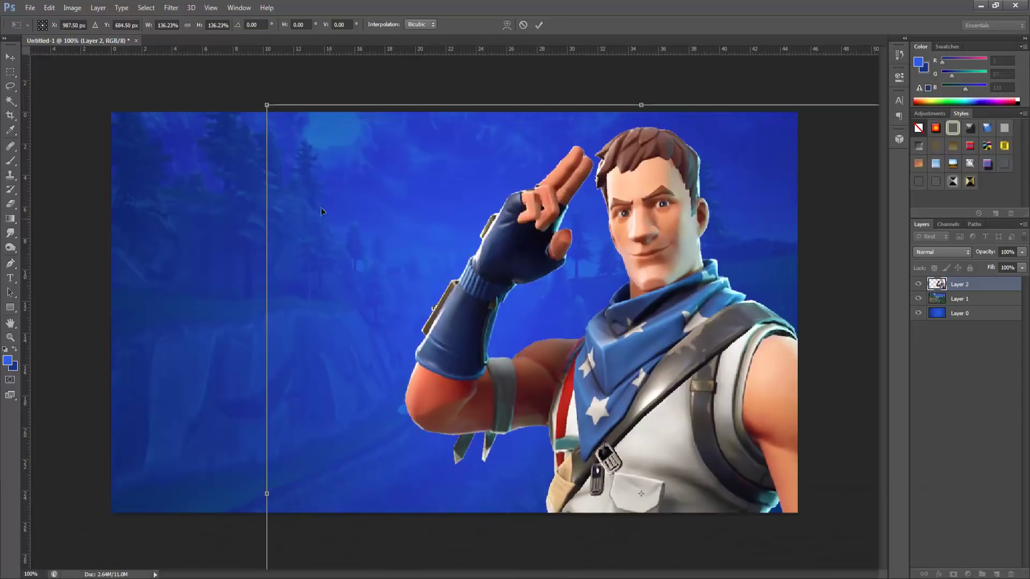
pyautogui.moveTo(267, 105); pyautogui.dragTo(301, 129)
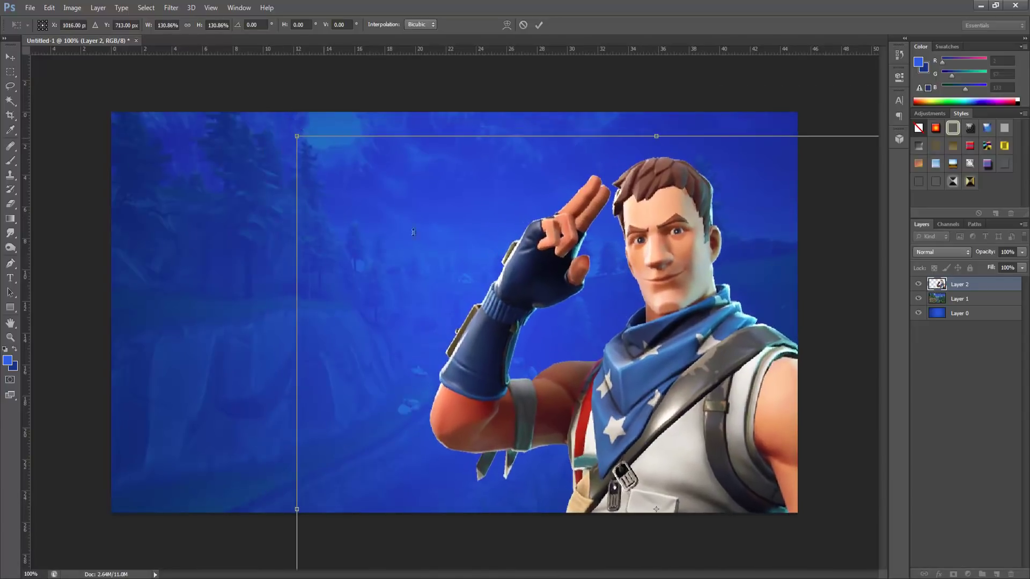
pyautogui.moveTo(649, 395); pyautogui.dragTo(643, 375)
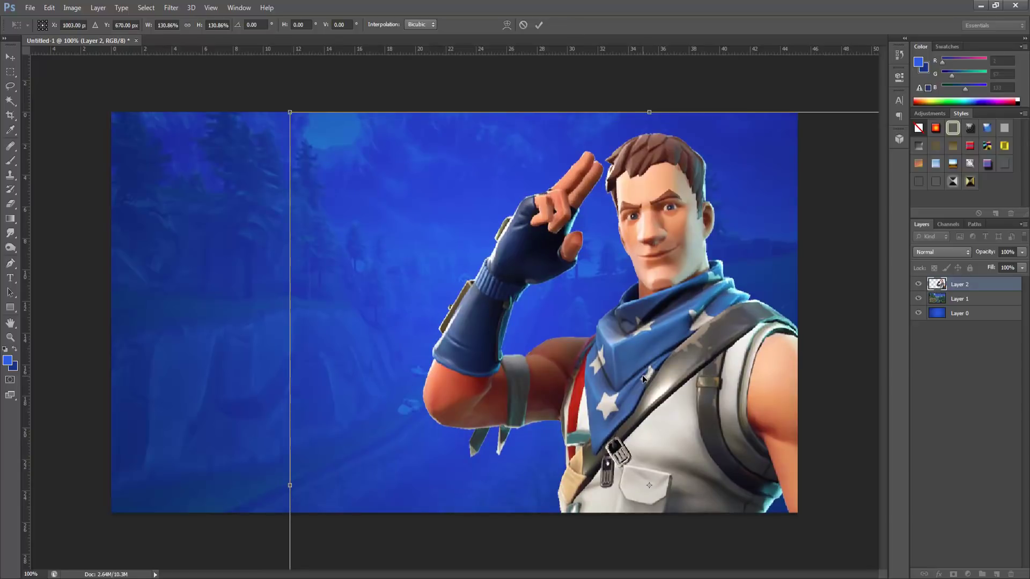
pyautogui.press('Return')
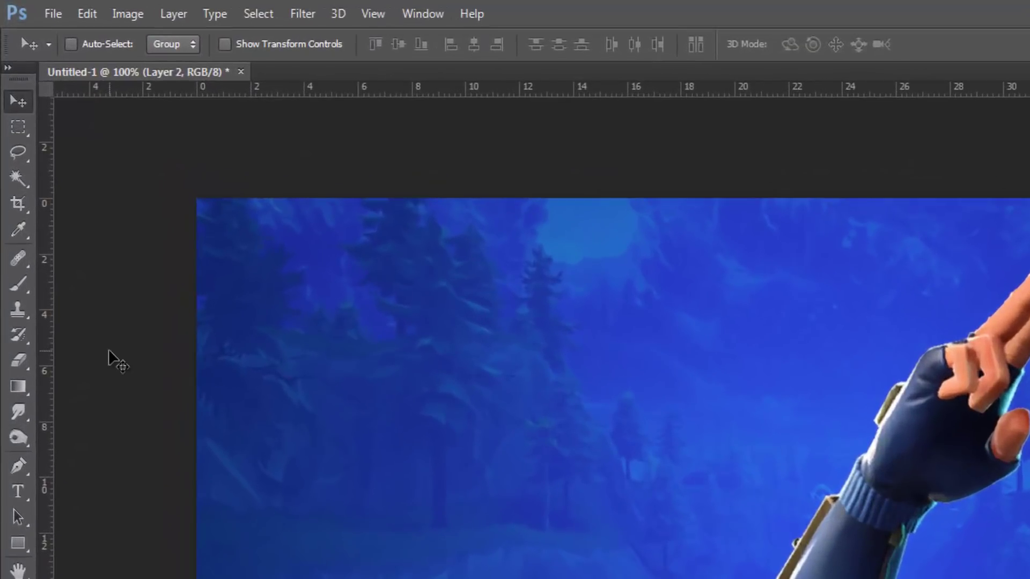
# Pick the Type tool with Burbank Big Condensed as the font
pyautogui.click(19, 491)
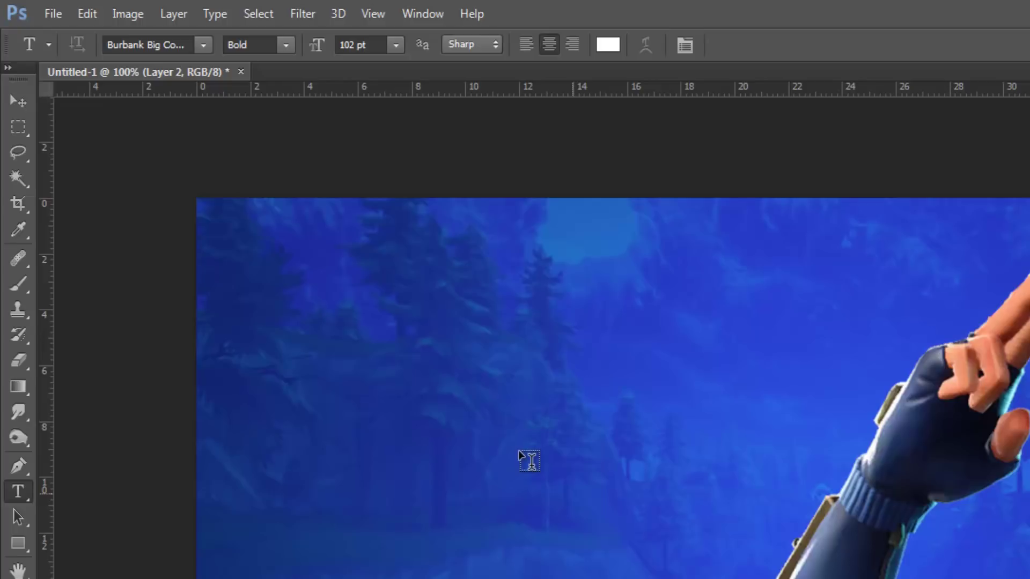
pyautogui.click(203, 46)
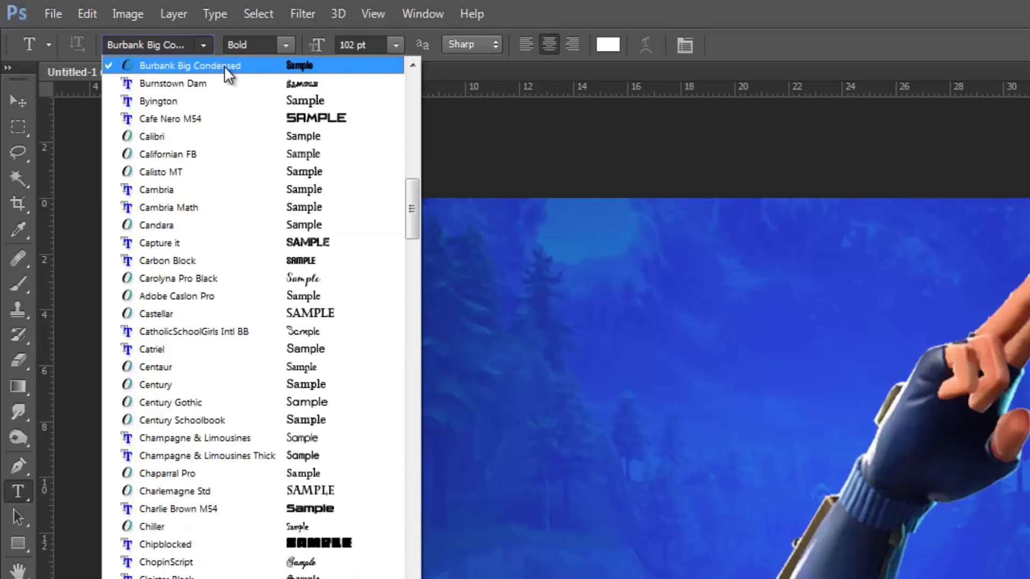
pyautogui.click(201, 49)
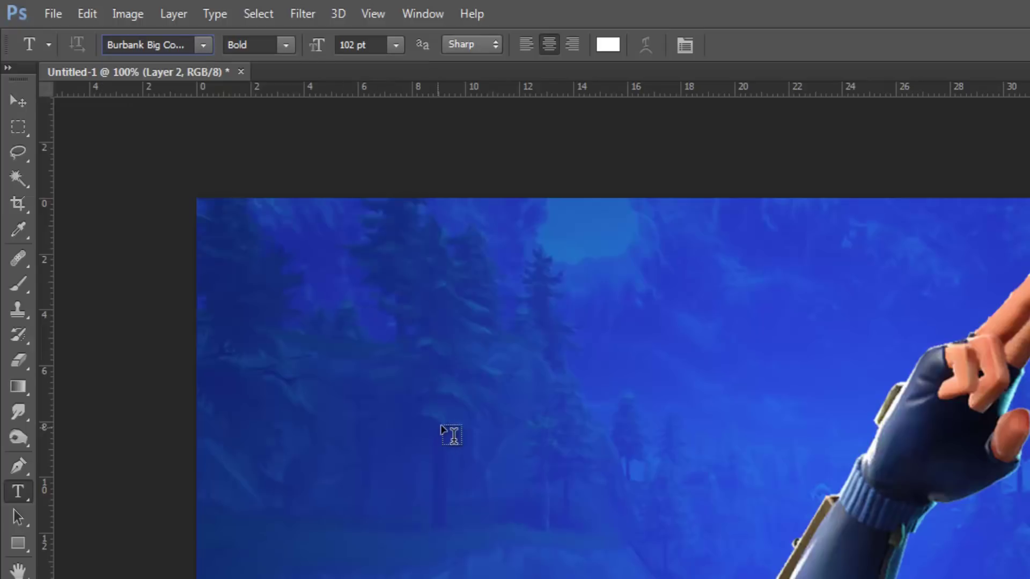
# Type 'Ninja's Fortnite' on the left of the landscape and move it onto the canvas
pyautogui.click(356, 401)
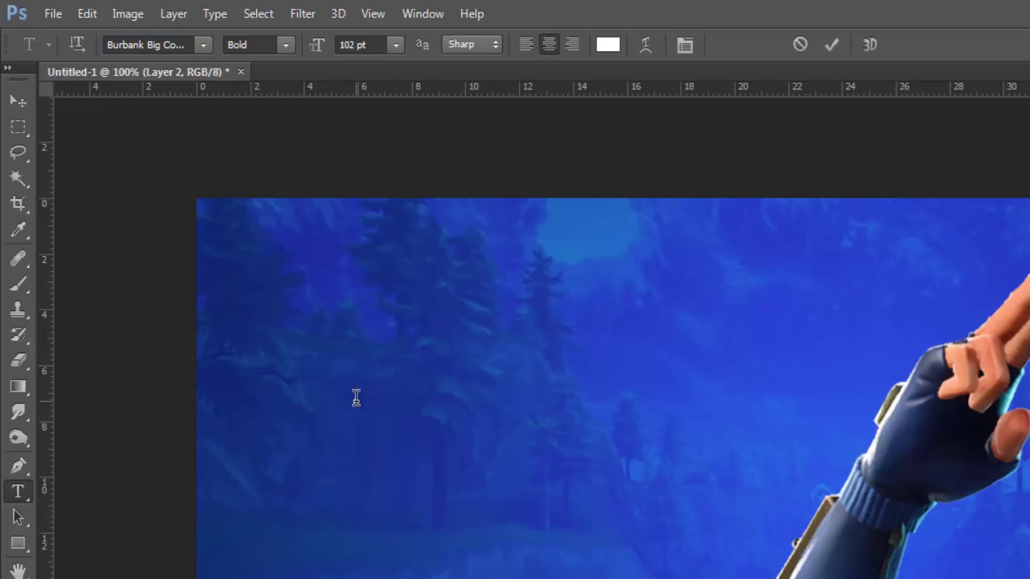
pyautogui.write('N')
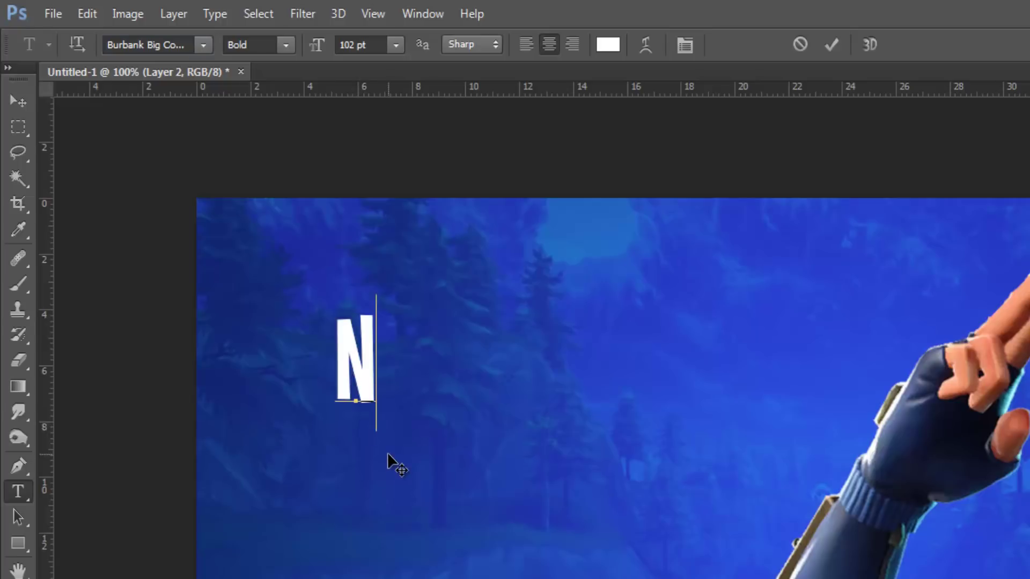
pyautogui.write("inja's")
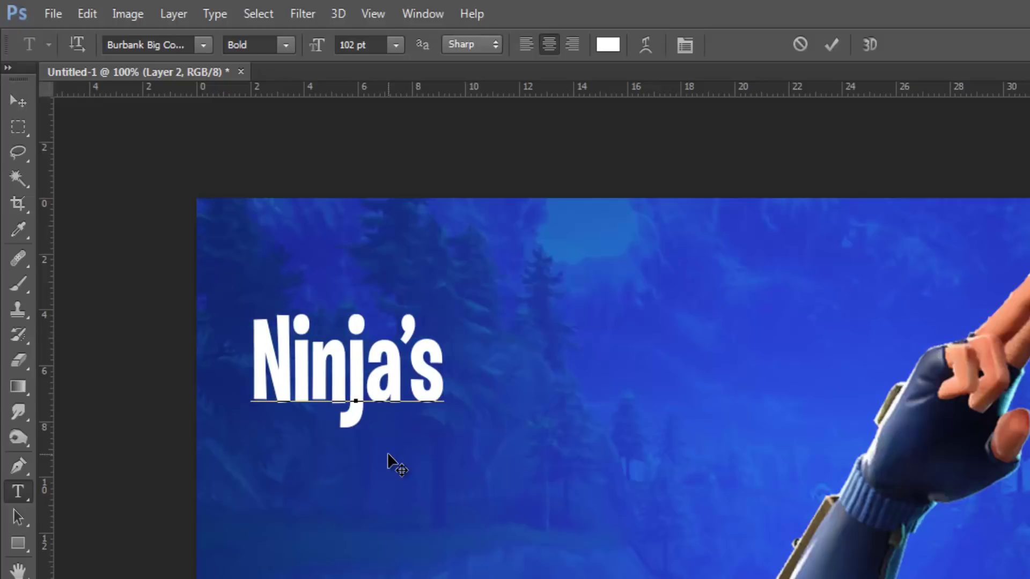
pyautogui.write(' Fortnite')
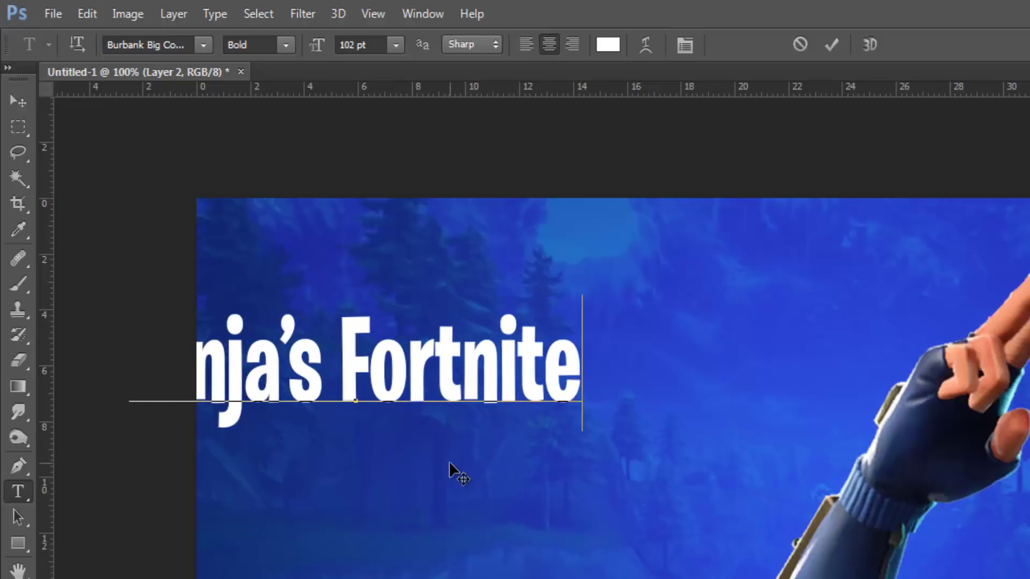
pyautogui.moveTo(448, 467); pyautogui.dragTo(616, 457)
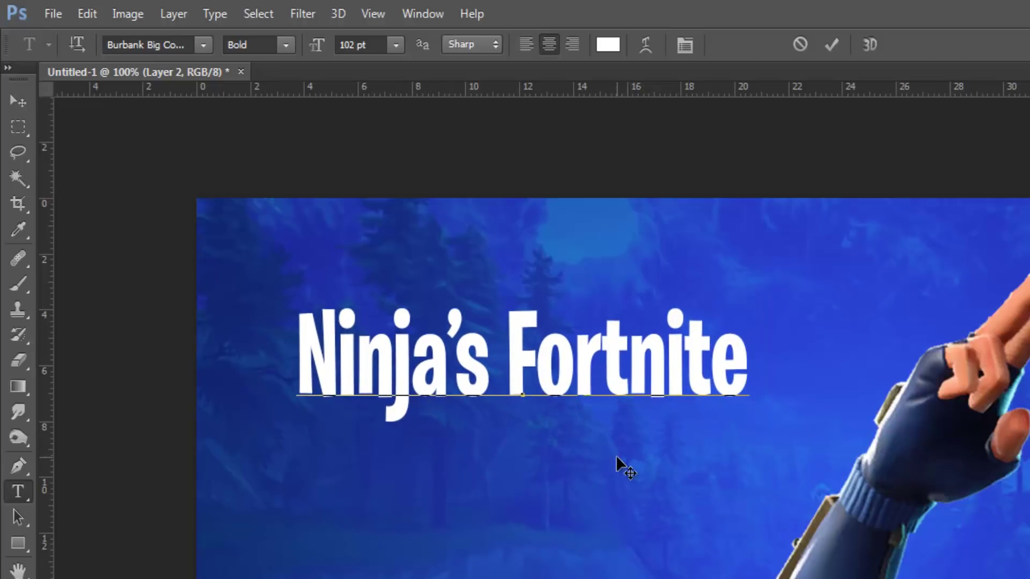
# Resize the title to 122 pt and nudge it into the upper-left position
pyautogui.moveTo(757, 358); pyautogui.dragTo(304, 359)
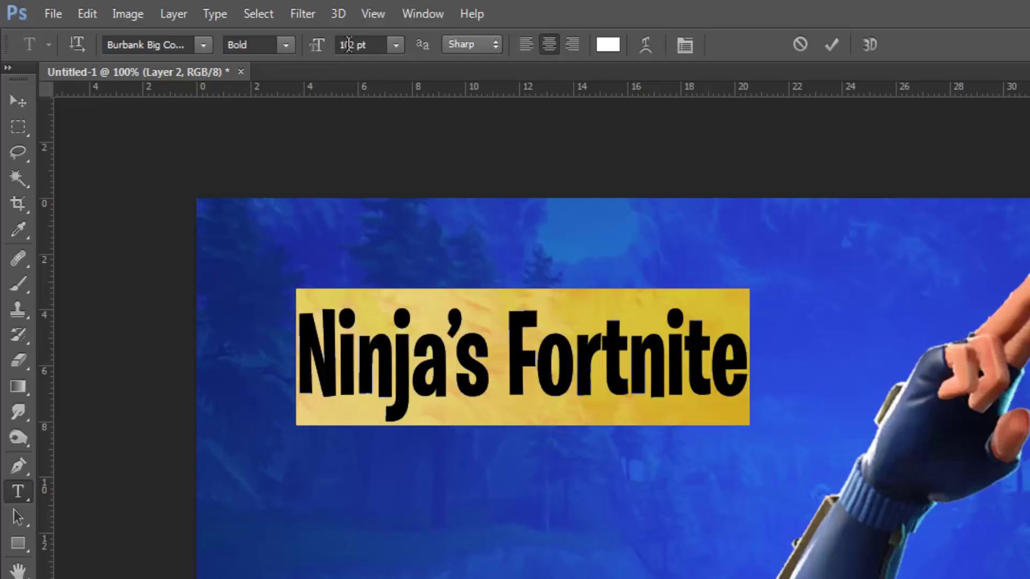
pyautogui.moveTo(348, 45); pyautogui.dragTo(344, 45)
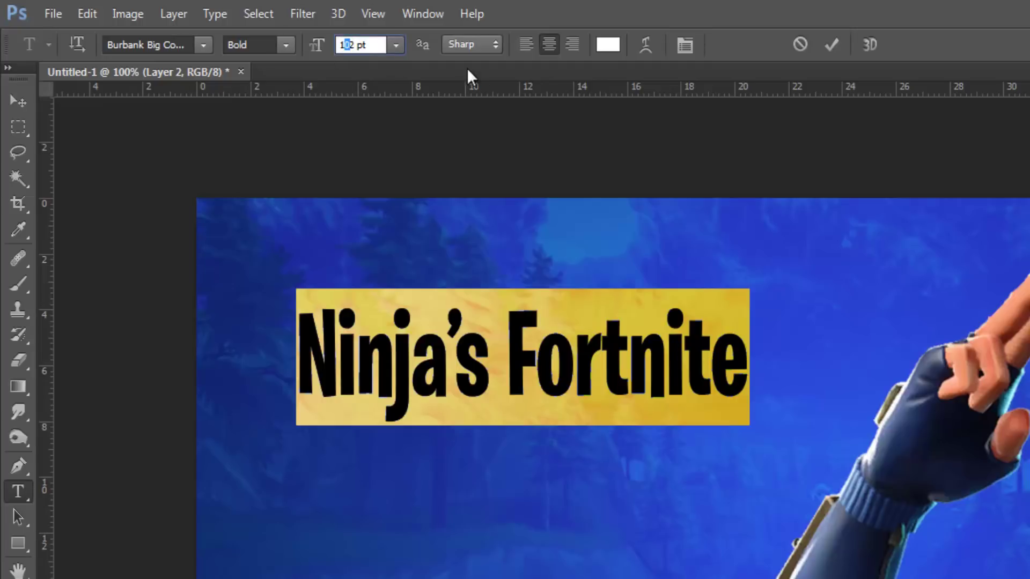
pyautogui.write('4')
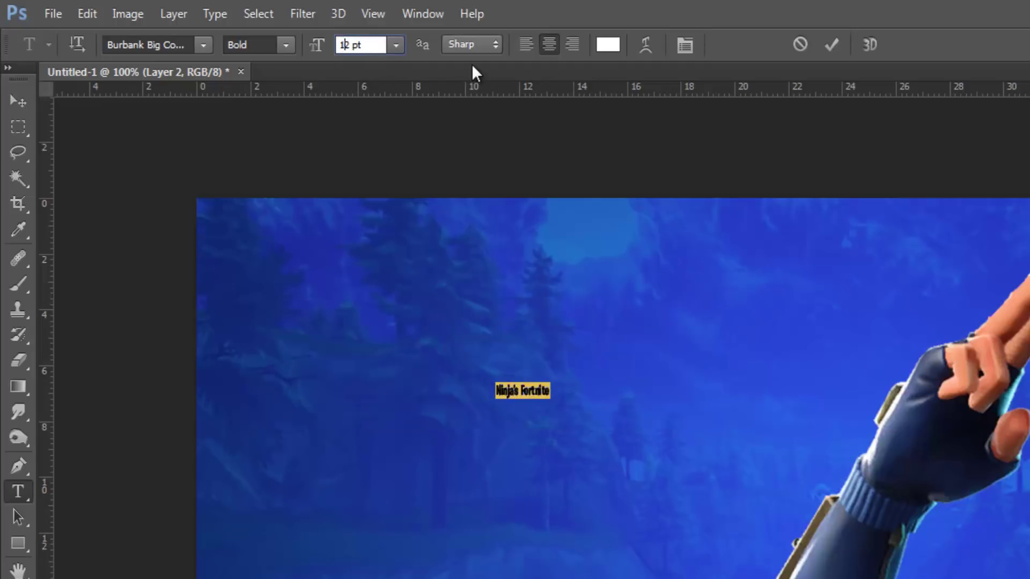
pyautogui.press('BackSpace')
pyautogui.write('3')
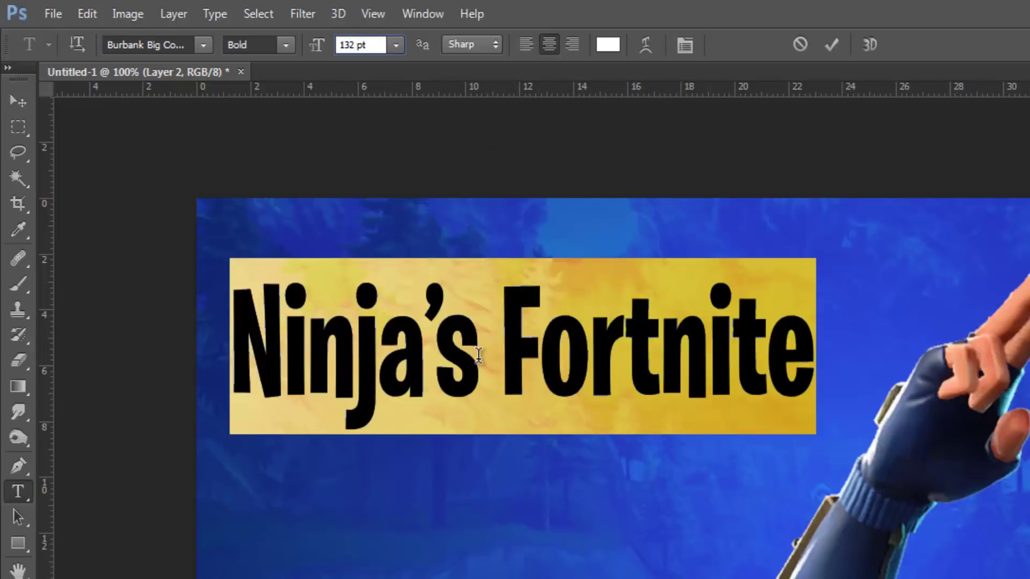
pyautogui.press('BackSpace')
pyautogui.write('2')
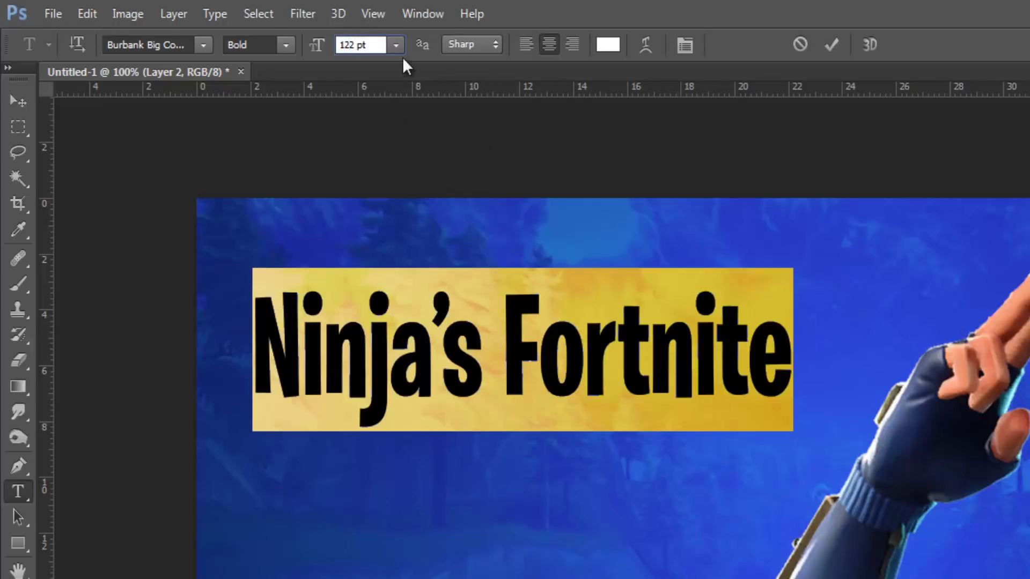
pyautogui.click(455, 336)
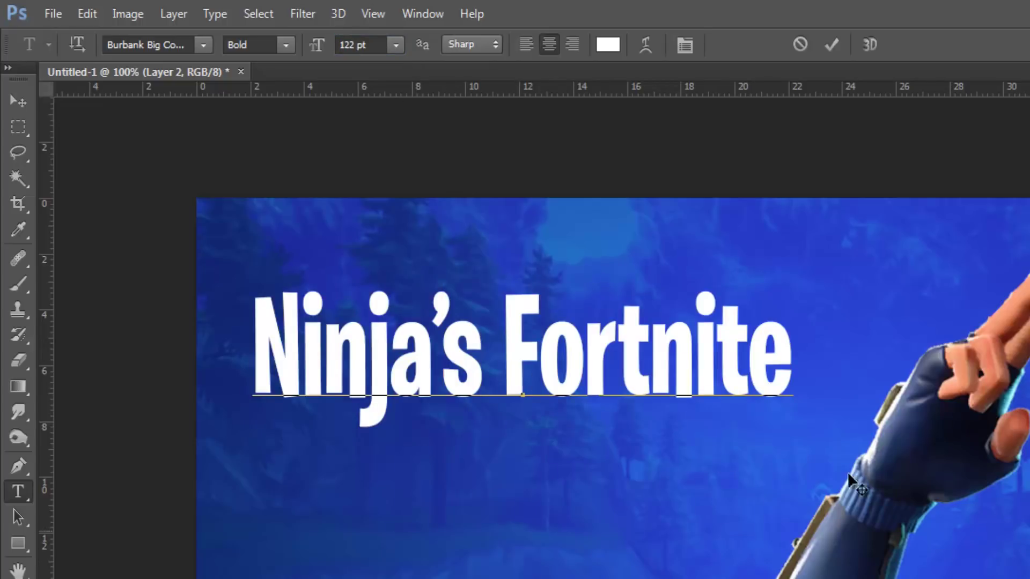
pyautogui.moveTo(435, 448)
pyautogui.mouseDown()
pyautogui.moveTo(444, 465)
pyautogui.moveTo(435, 464)
pyautogui.moveTo(448, 452)
pyautogui.mouseUp()
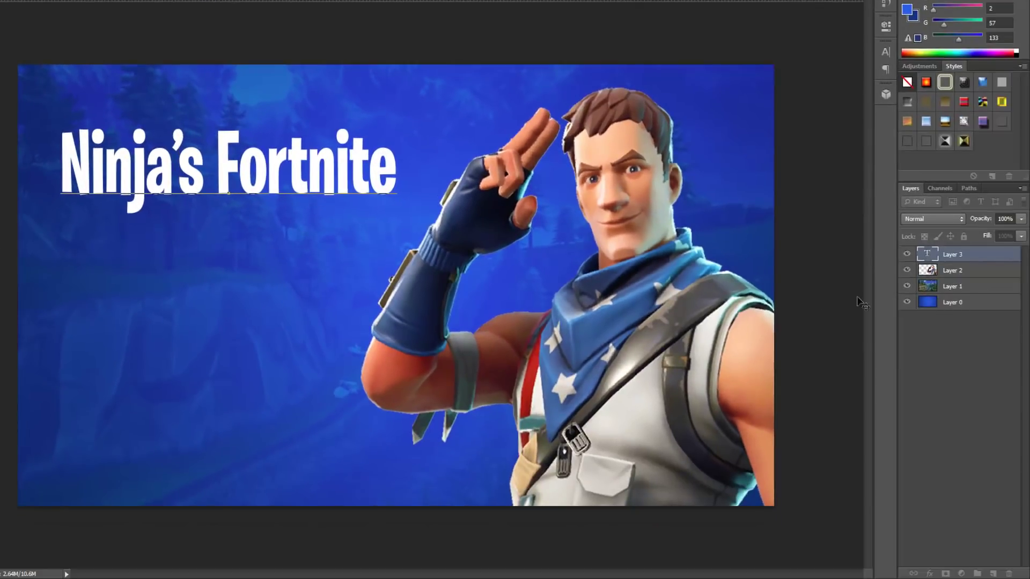
pyautogui.click(956, 254)
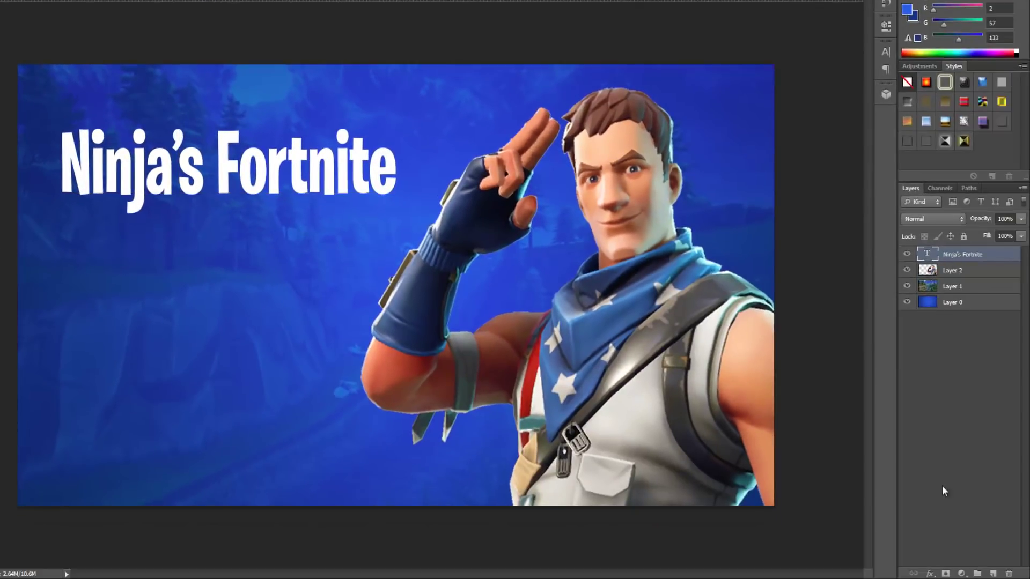
# Add a drop shadow to the title with 10% spread and a larger size
pyautogui.click(931, 575)
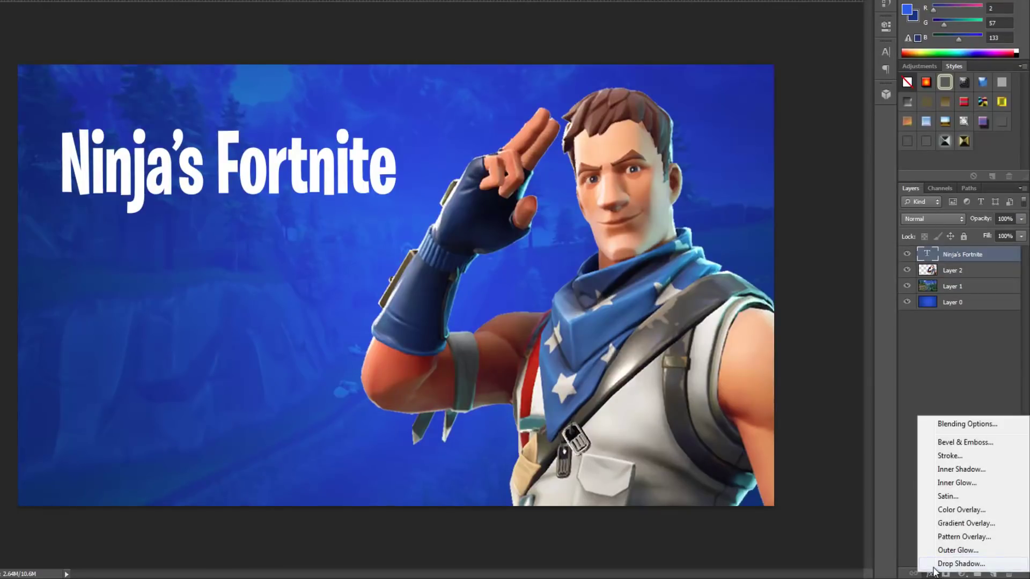
pyautogui.click(934, 566)
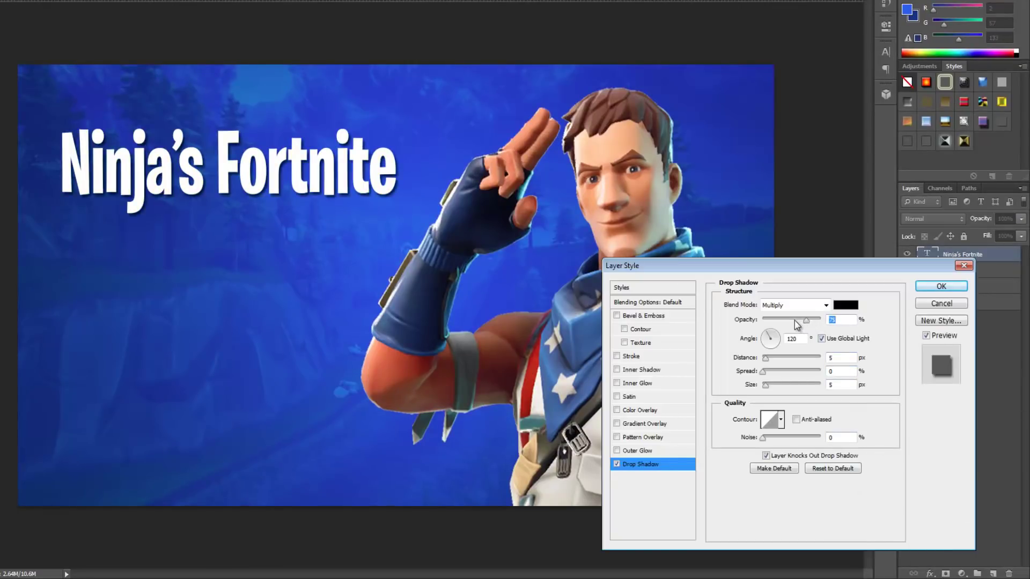
pyautogui.click(768, 370)
pyautogui.moveTo(766, 386); pyautogui.dragTo(772, 385)
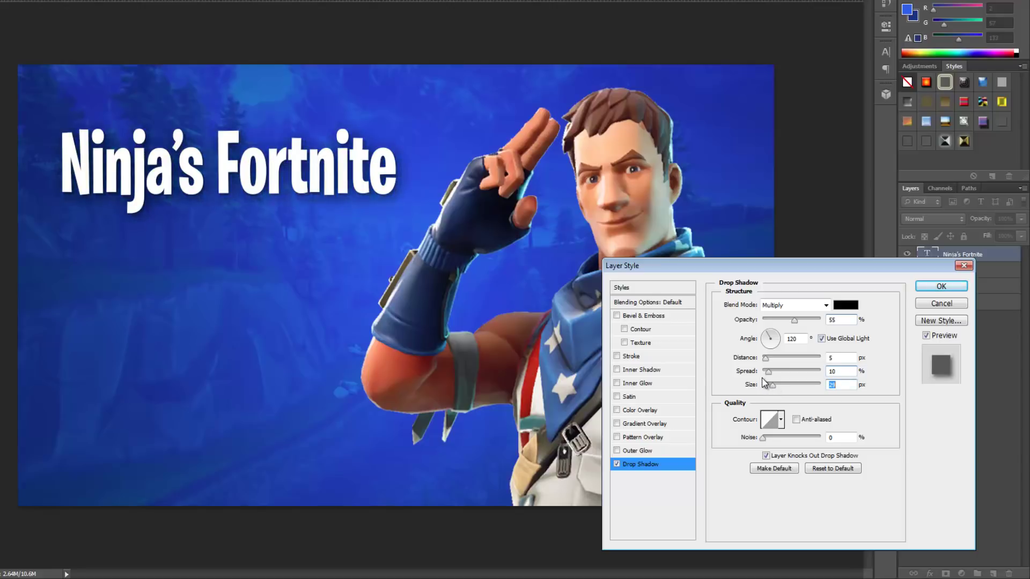
pyautogui.click(931, 286)
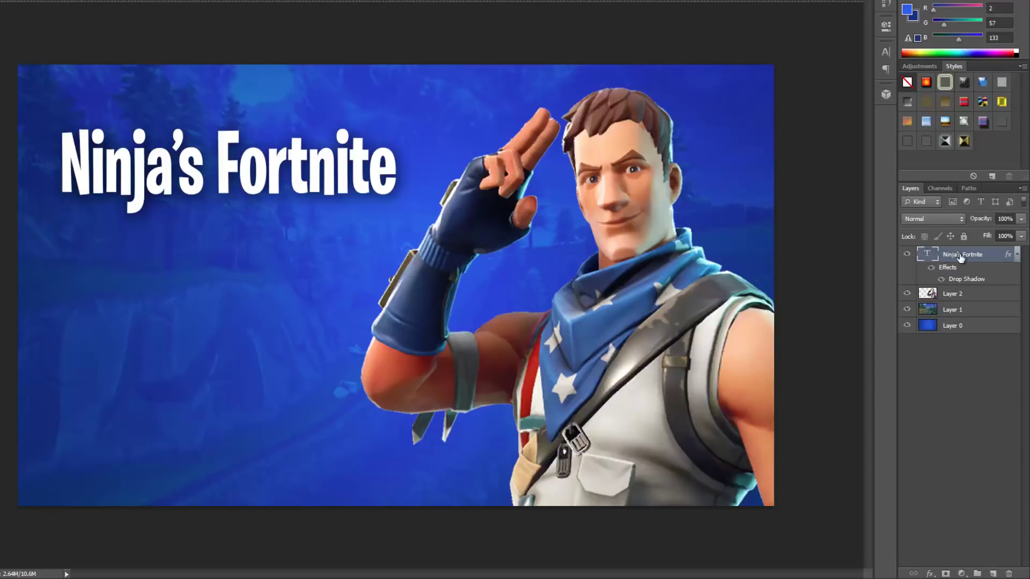
# Duplicate the title layer and move the copy below the original
pyautogui.moveTo(966, 258); pyautogui.dragTo(989, 574)
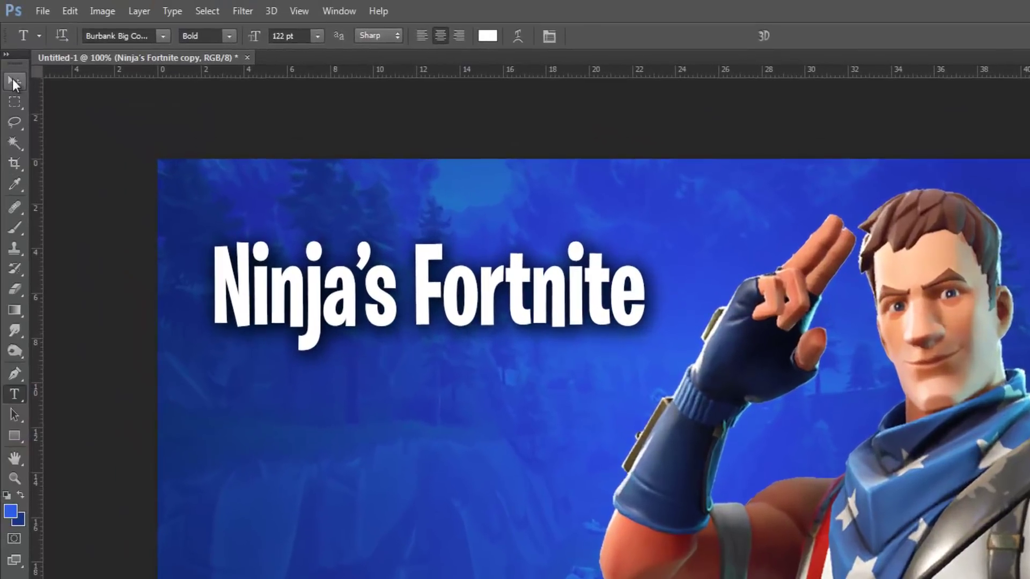
pyautogui.click(14, 81)
pyautogui.moveTo(391, 312); pyautogui.dragTo(392, 427)
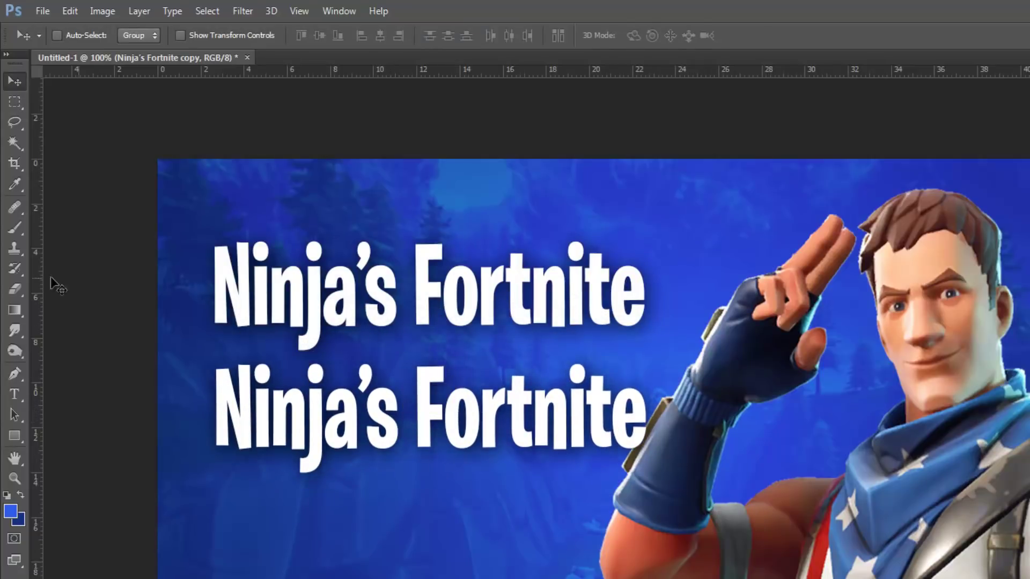
# Replace the copied line's text with 'Thumbnail Tutorial'
pyautogui.click(15, 394)
pyautogui.click(644, 417)
pyautogui.moveTo(643, 417); pyautogui.dragTo(163, 403)
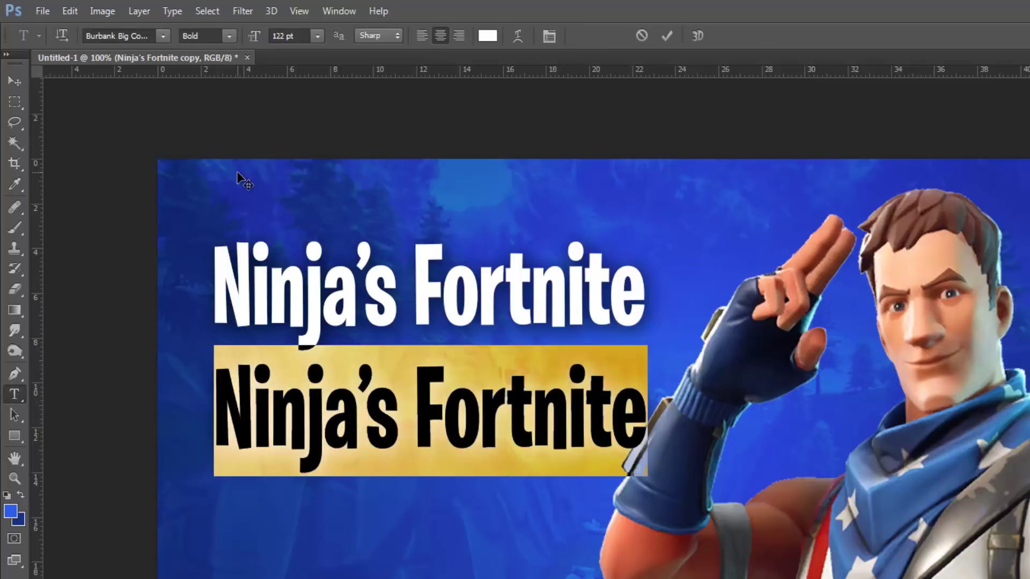
pyautogui.write('Thumn')
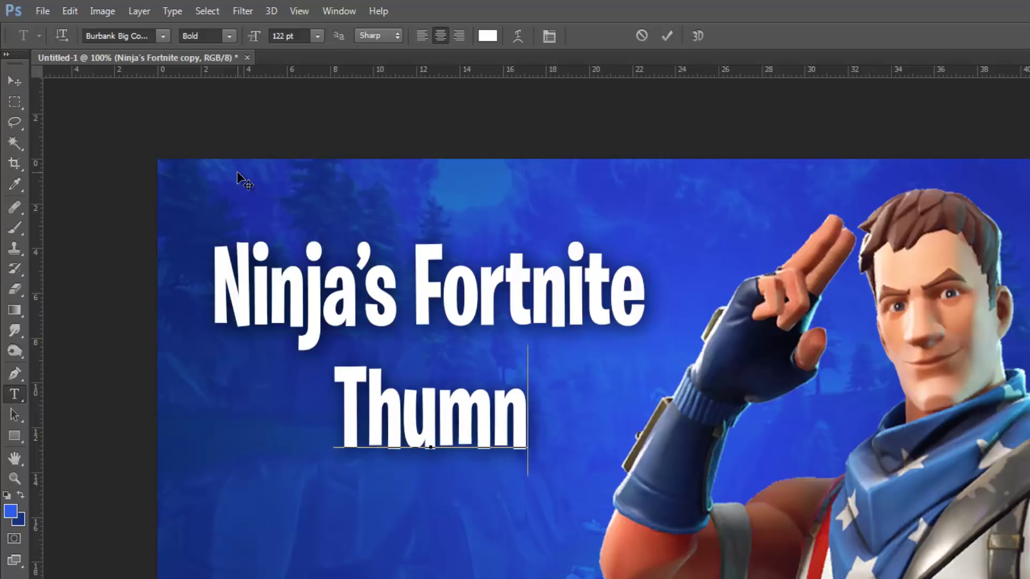
pyautogui.press('BackSpace')
pyautogui.write('bnail Tutorial')
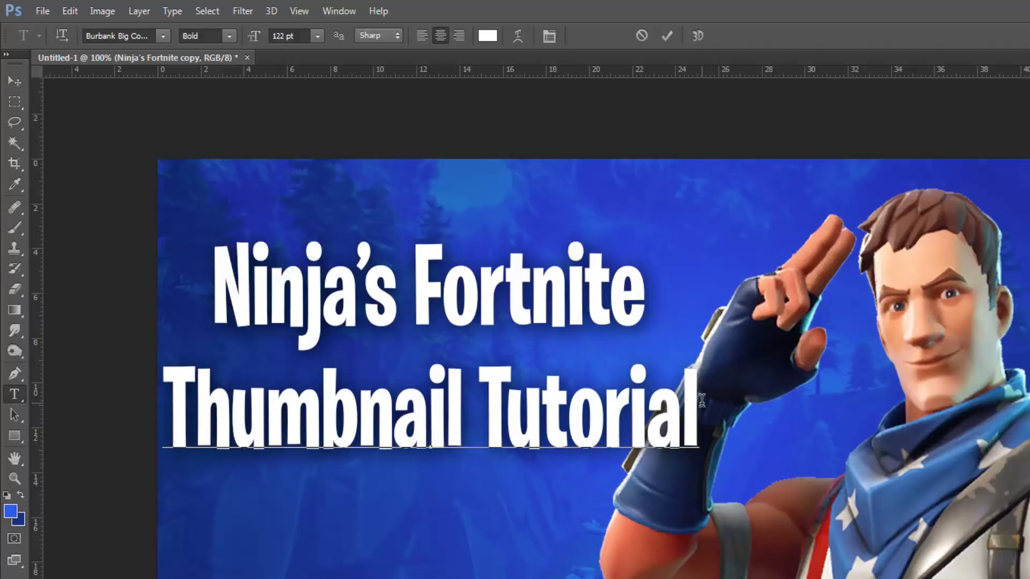
pyautogui.moveTo(699, 399); pyautogui.dragTo(173, 426)
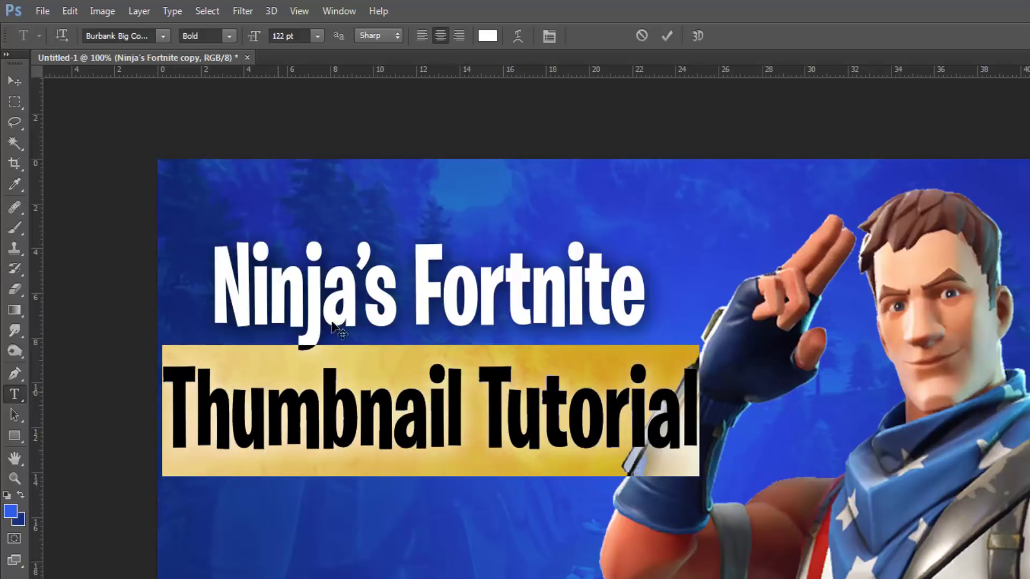
# Change the Thumbnail Tutorial font size from 122 pt to 102 pt
pyautogui.moveTo(284, 35); pyautogui.dragTo(276, 39)
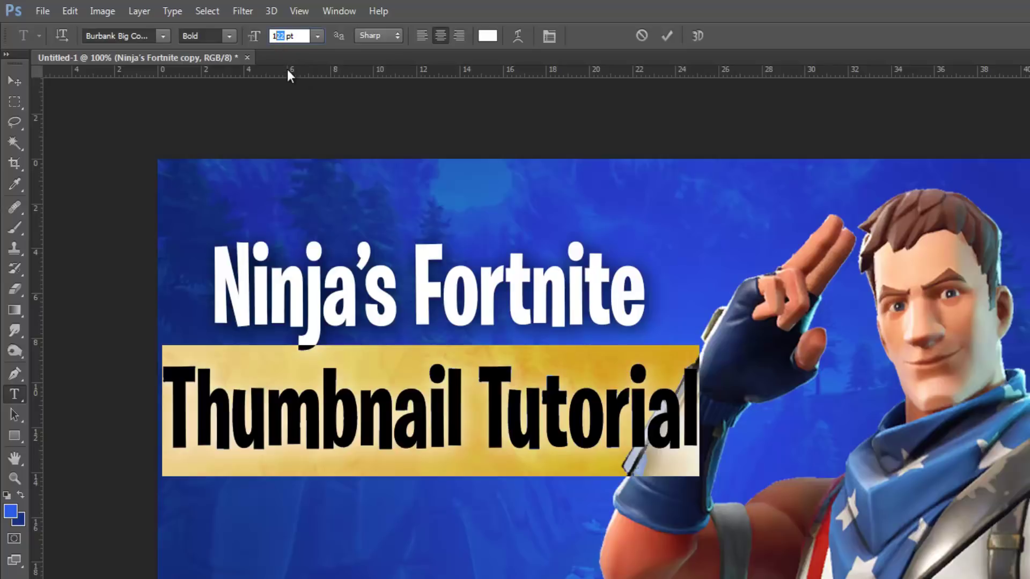
pyautogui.write('02')
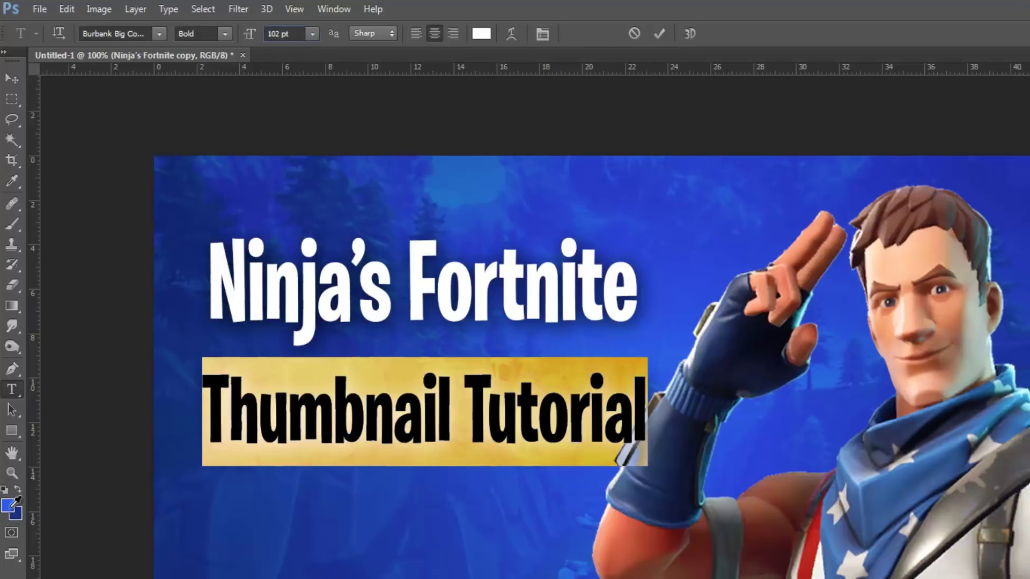
pyautogui.click(11, 512)
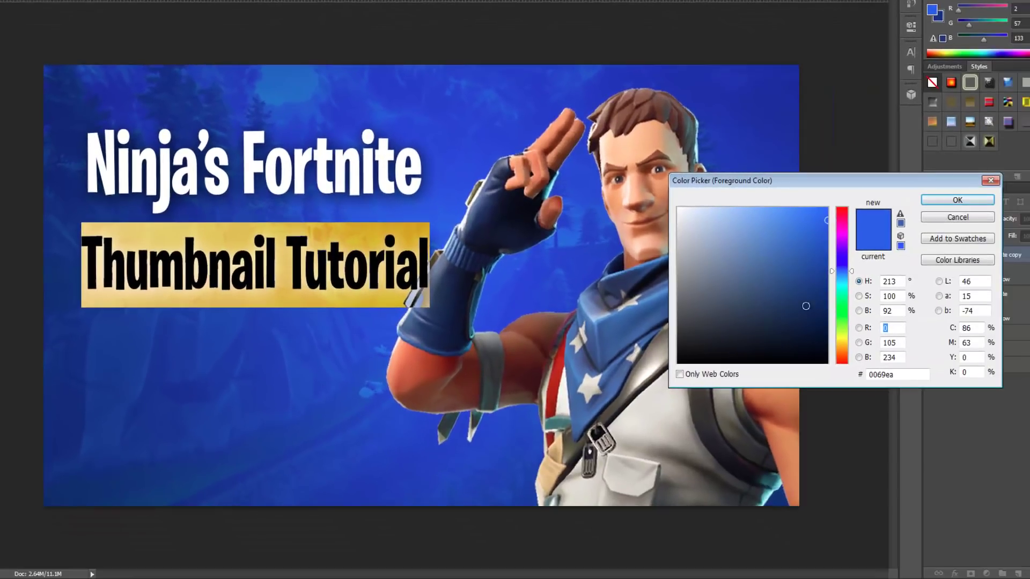
# Set the Thumbnail Tutorial text colour to yellow ffc600
pyautogui.click(845, 341)
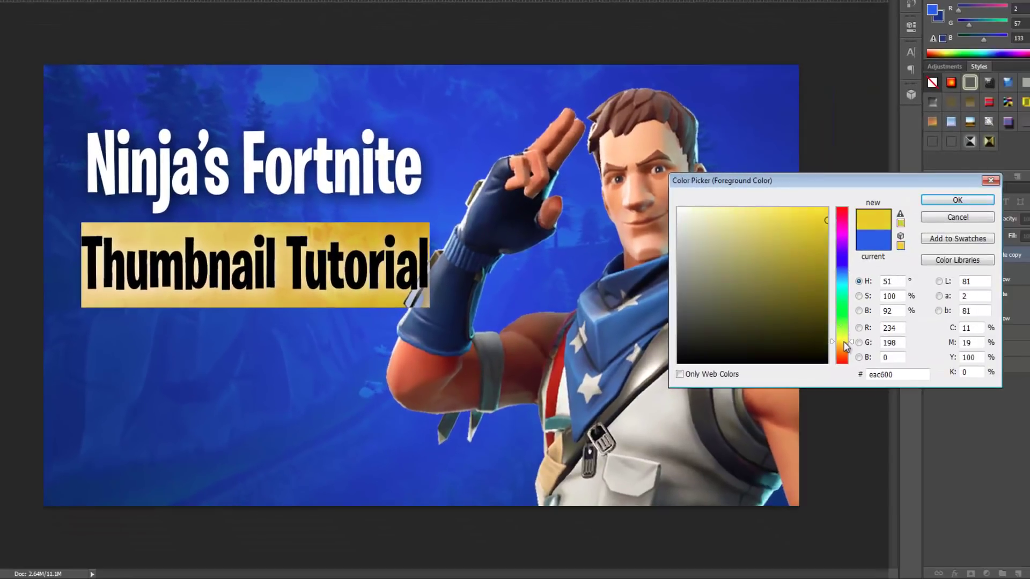
pyautogui.moveTo(825, 229); pyautogui.dragTo(826, 208)
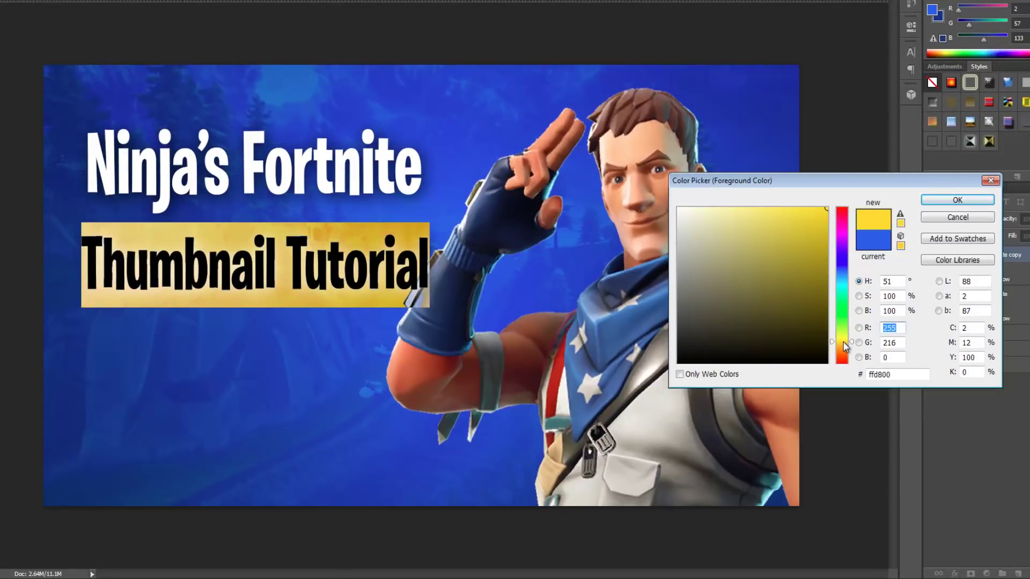
pyautogui.moveTo(842, 341); pyautogui.dragTo(843, 343)
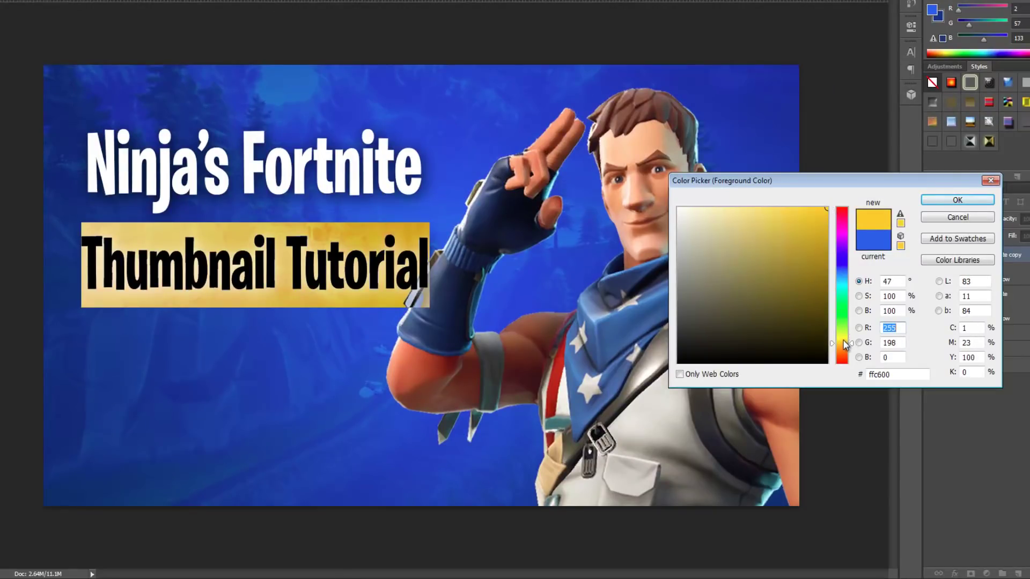
pyautogui.click(934, 200)
pyautogui.click(276, 279)
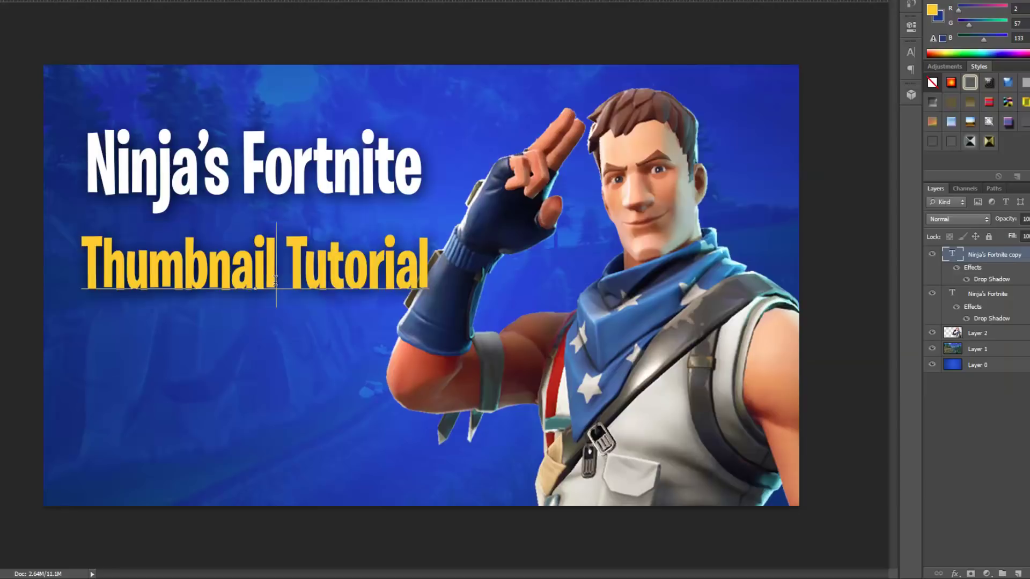
# Commit the text and move it up just under the white title
pyautogui.hotkey('ctrl', 'Return')
pyautogui.press('v')
pyautogui.moveTo(175, 266); pyautogui.dragTo(170, 242)
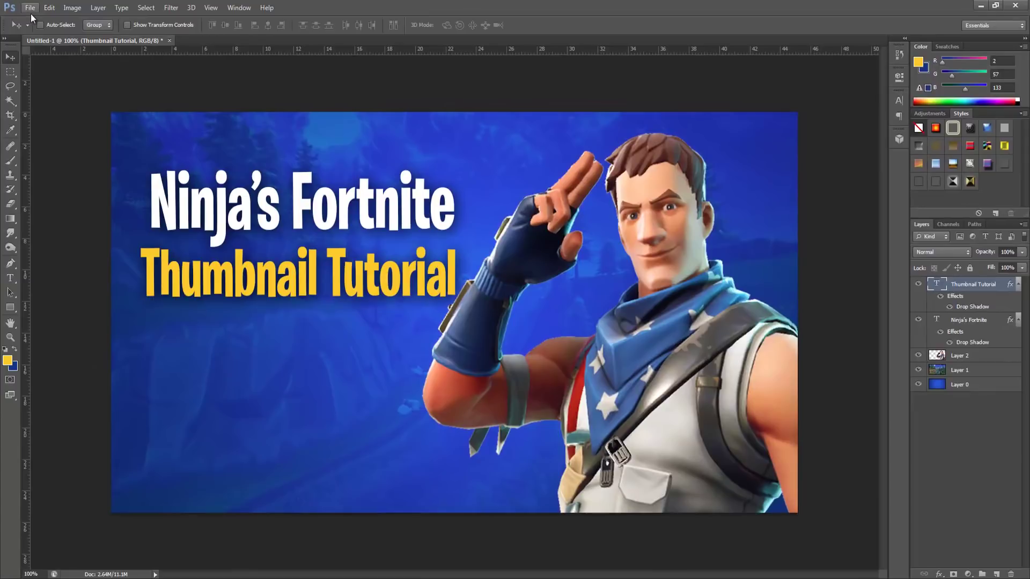
# Open Battle_royale_logo.png, copy it onto the thumbnail and scale it down
pyautogui.click(32, 9)
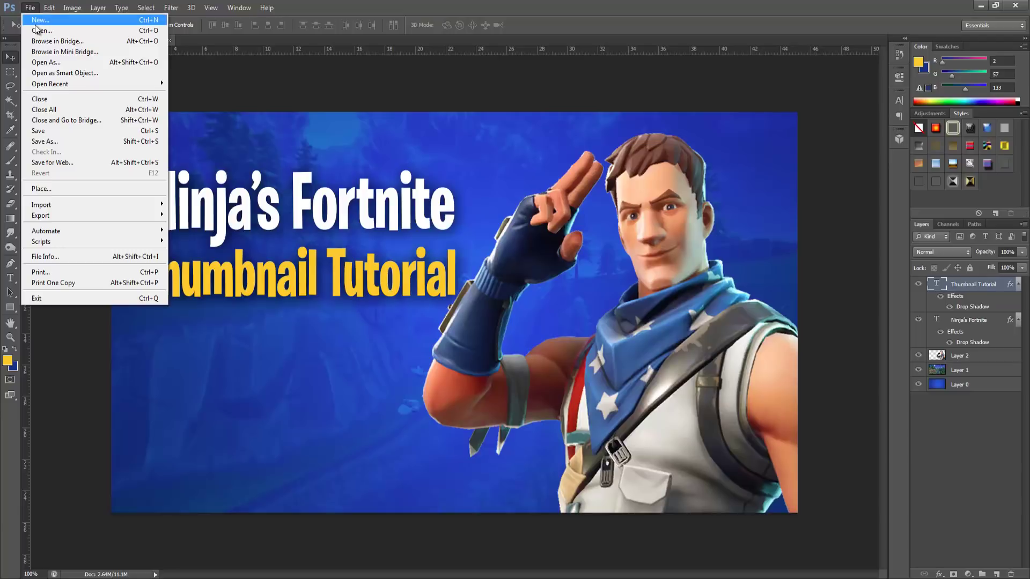
pyautogui.click(38, 33)
pyautogui.doubleClick(445, 194)
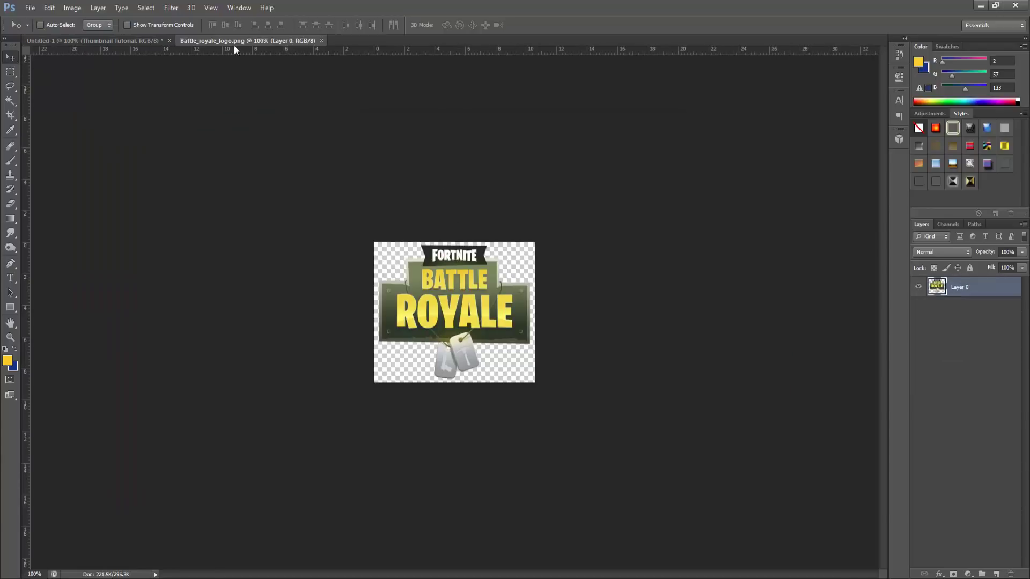
pyautogui.moveTo(237, 42); pyautogui.dragTo(375, 246)
pyautogui.moveTo(441, 333); pyautogui.dragTo(306, 398)
pyautogui.click(478, 243)
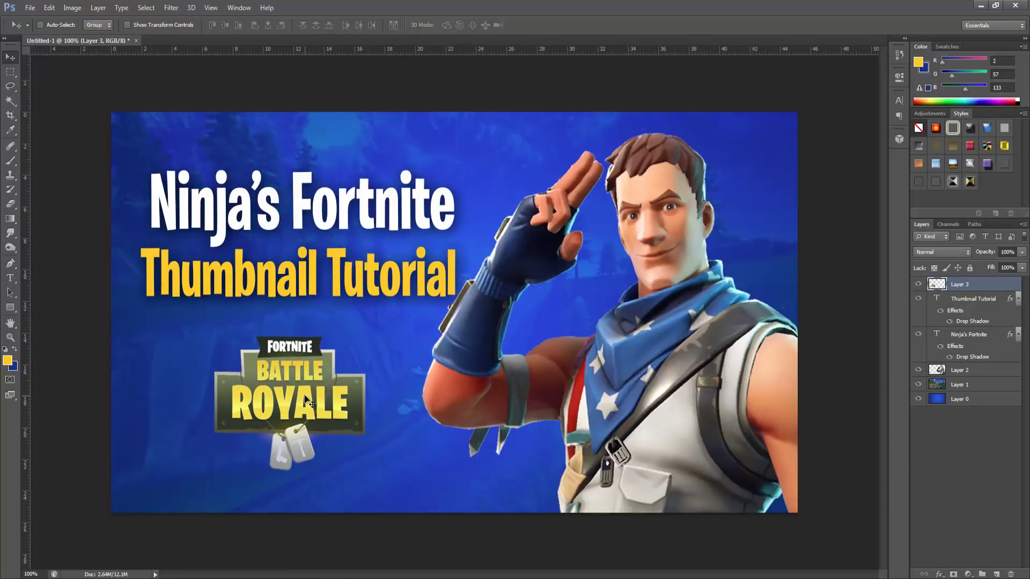
pyautogui.hotkey('ctrl', 't')
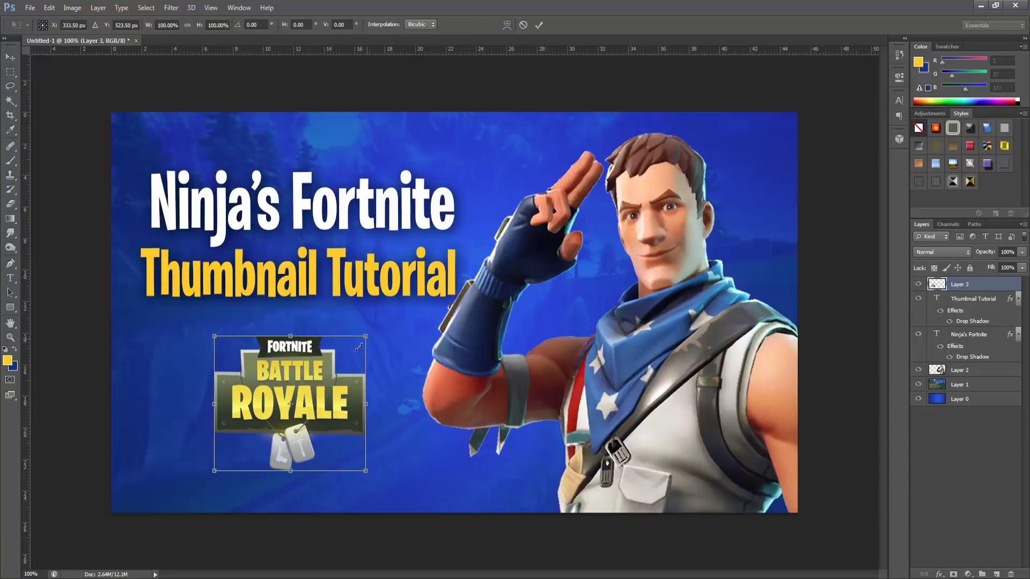
pyautogui.moveTo(365, 337); pyautogui.dragTo(333, 359)
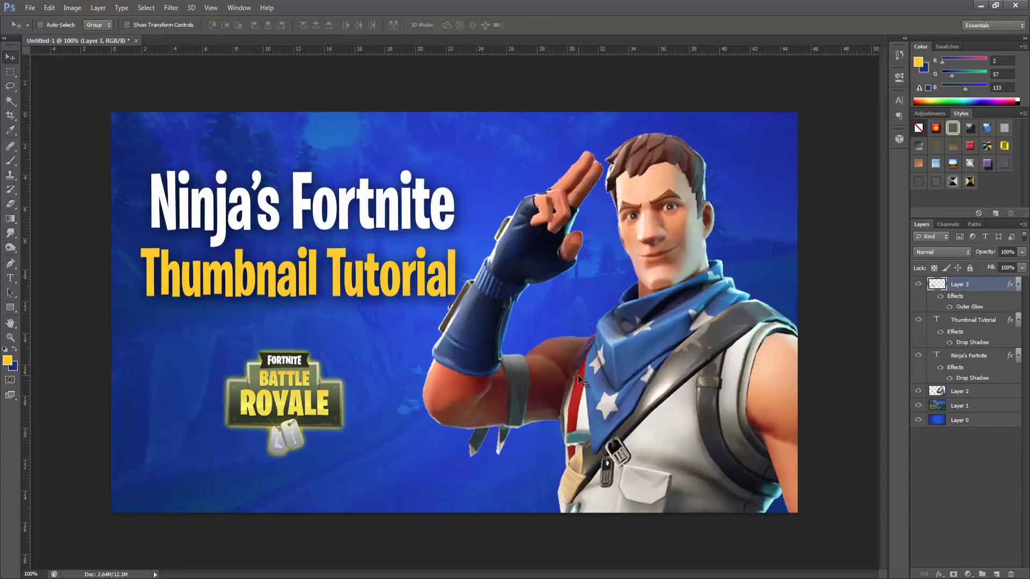